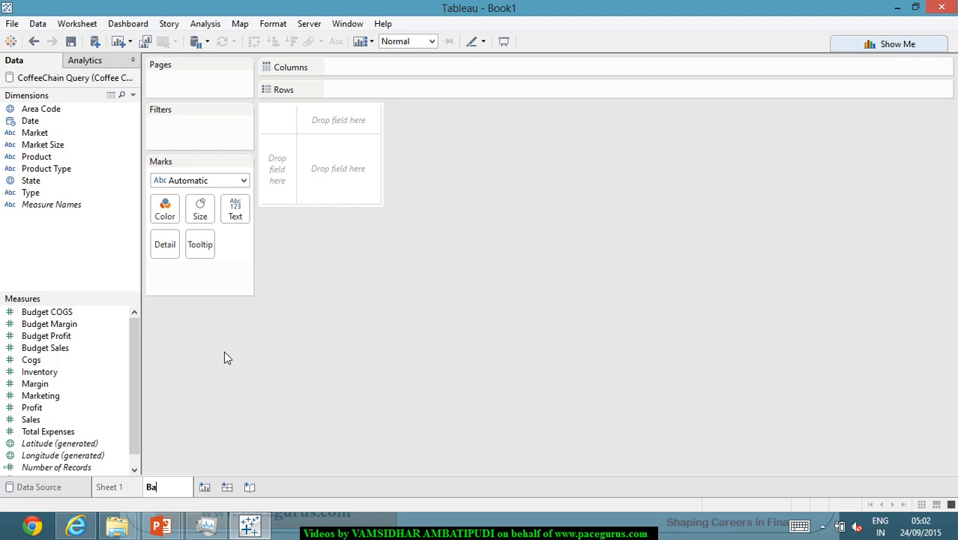
Name the new worksheet Bar Chart and place the Profit measure on its columns
type("art")
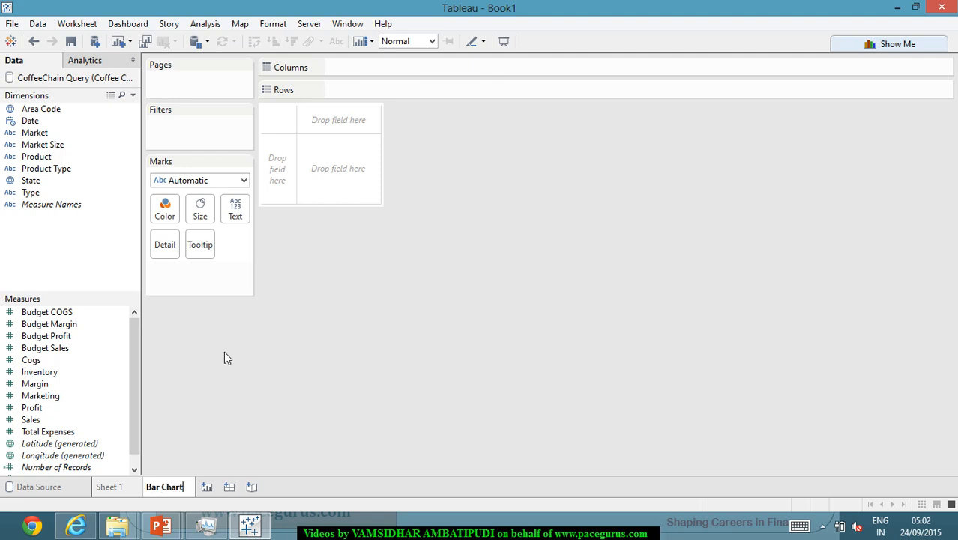
key("Return")
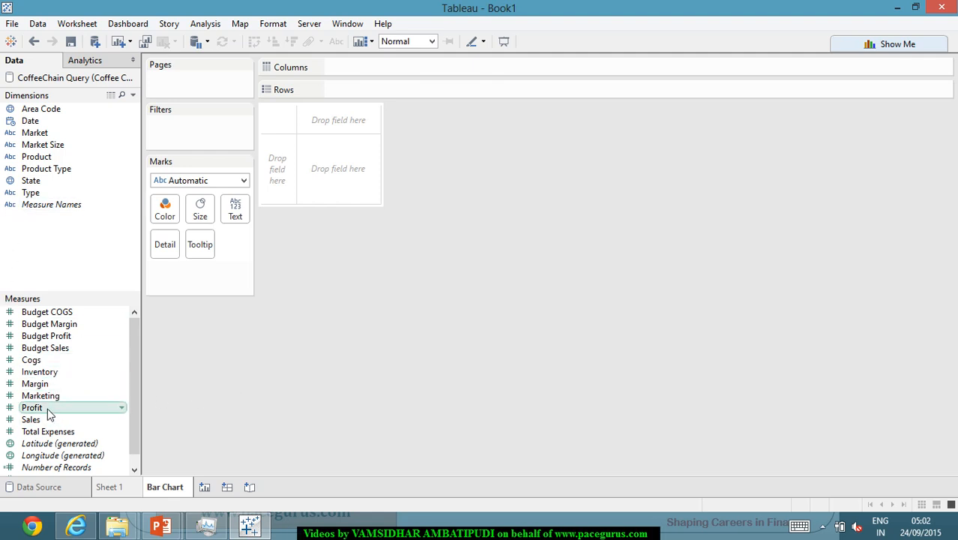
left_click_drag(47, 408, 411, 68)
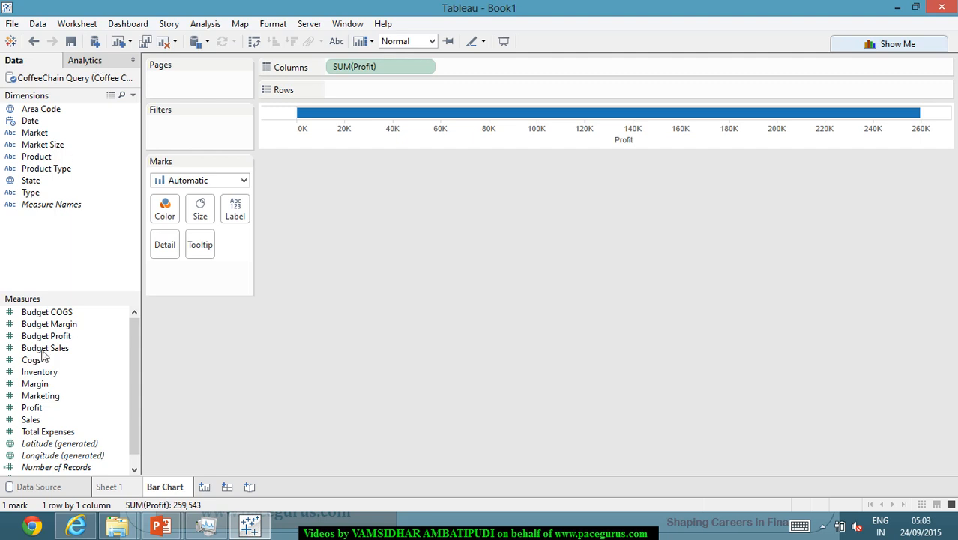
Examine the records in the CoffeeChain Query data source, especially the Product Type column
left_click(45, 488)
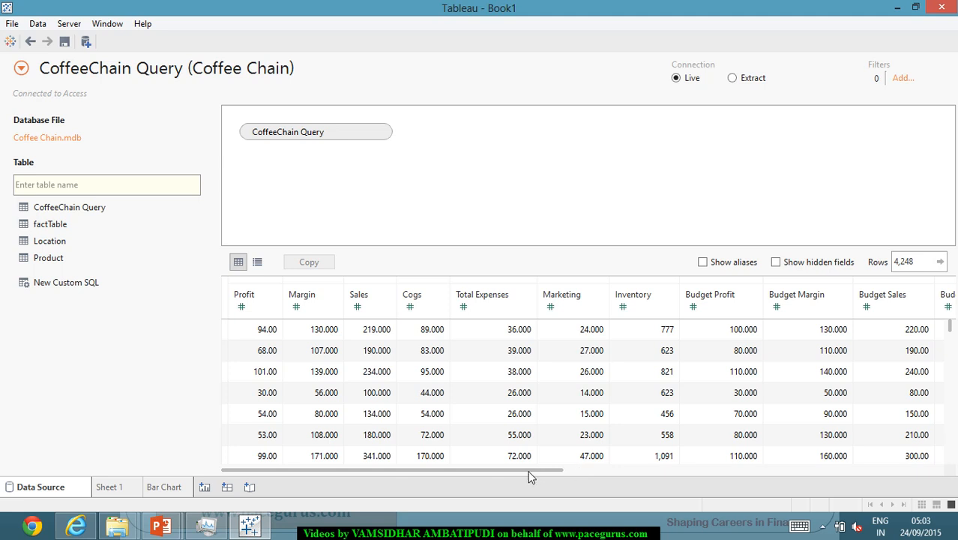
left_click_drag(524, 471, 890, 491)
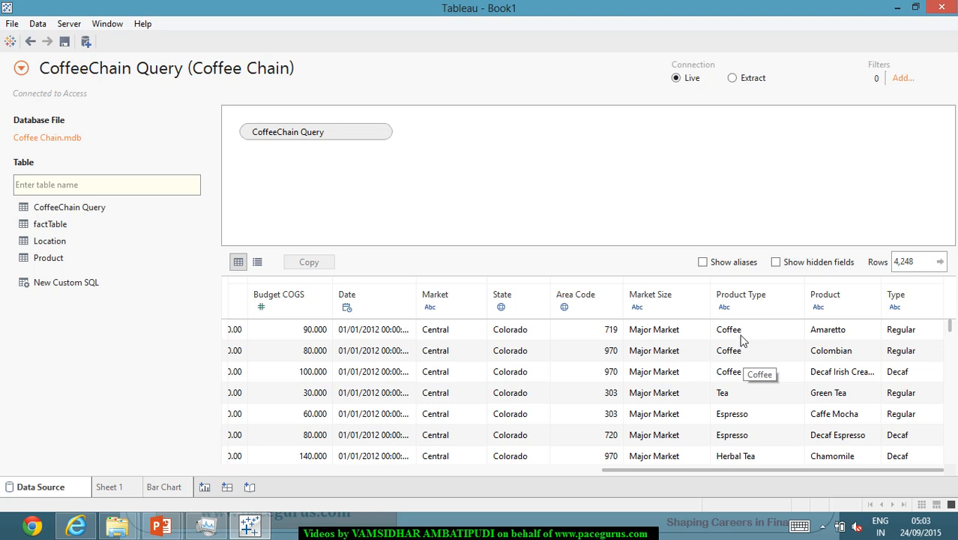
scroll(759, 396, "down", 1)
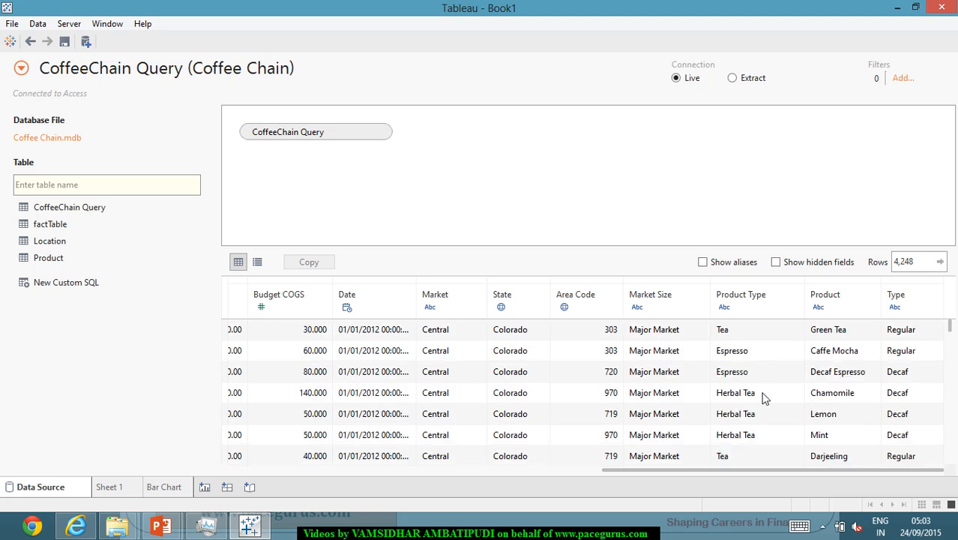
scroll(759, 426, "down", 3)
scroll(765, 433, "down", 4)
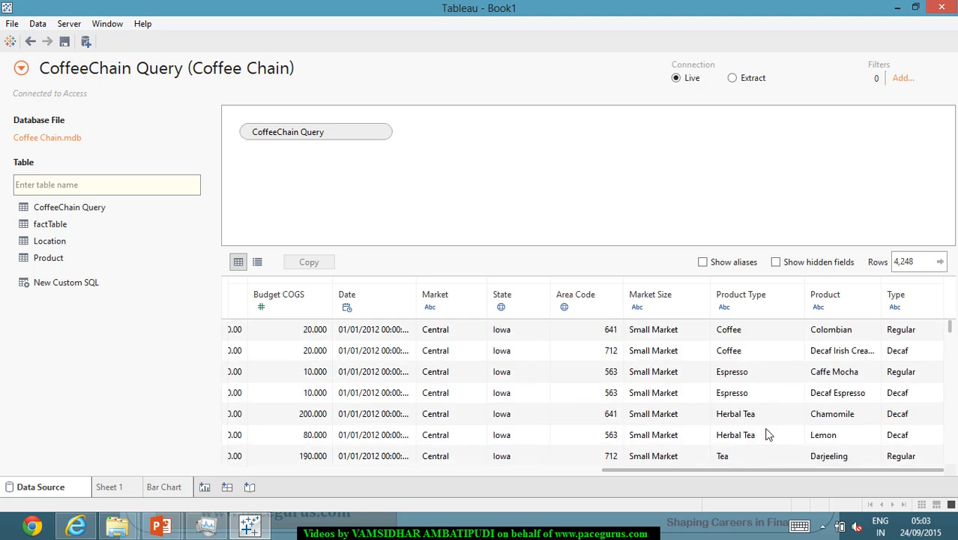
scroll(764, 431, "up", 8)
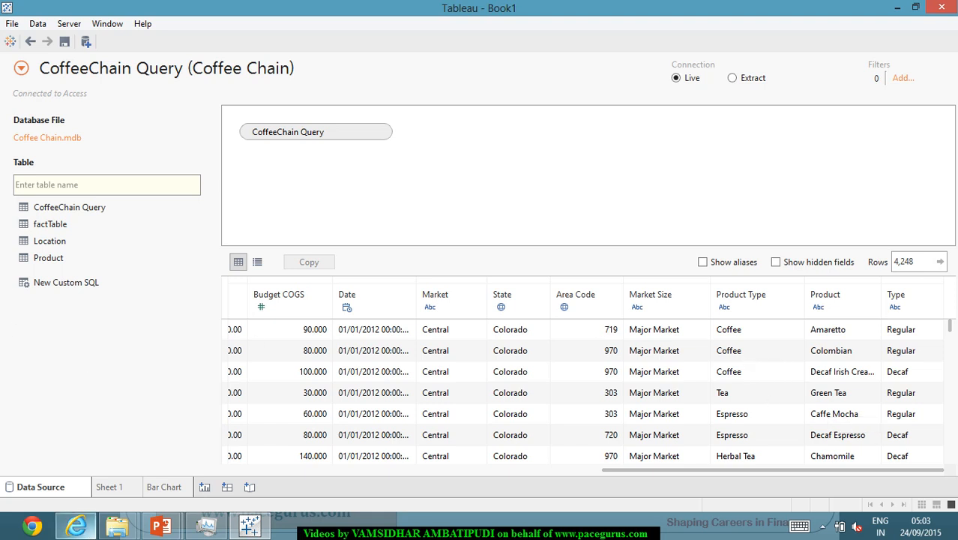
Add the Product Type dimension to the rows of the Bar Chart worksheet to split profit by product type
left_click(166, 486)
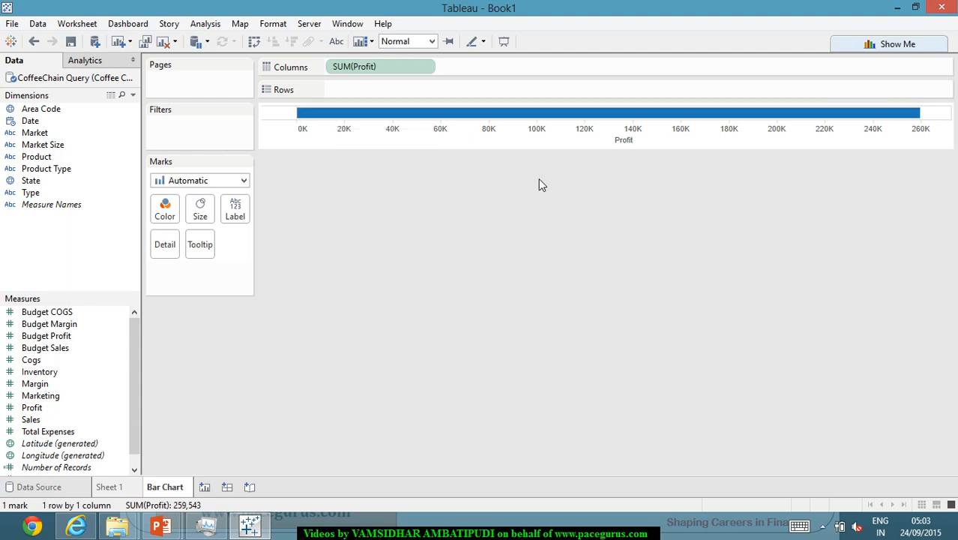
left_click(64, 171)
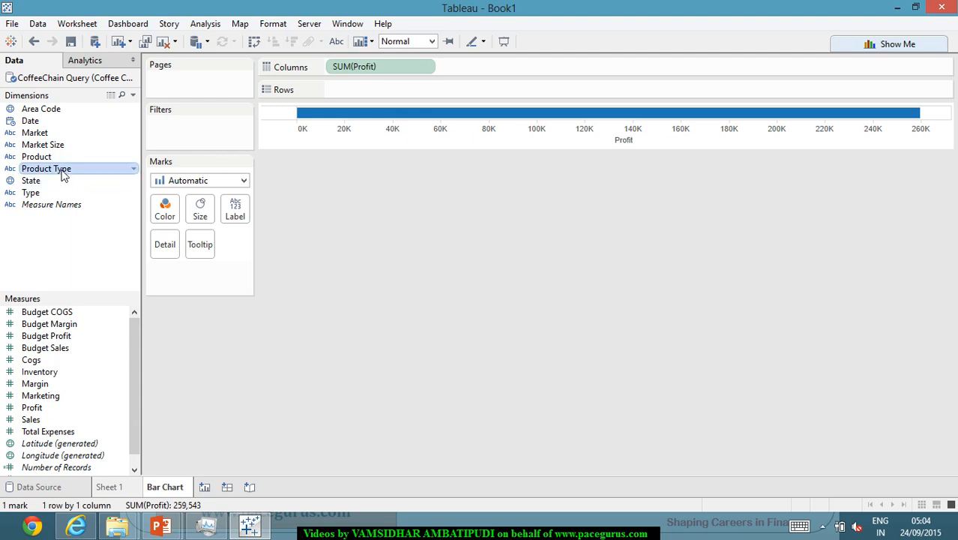
left_click_drag(63, 173, 368, 90)
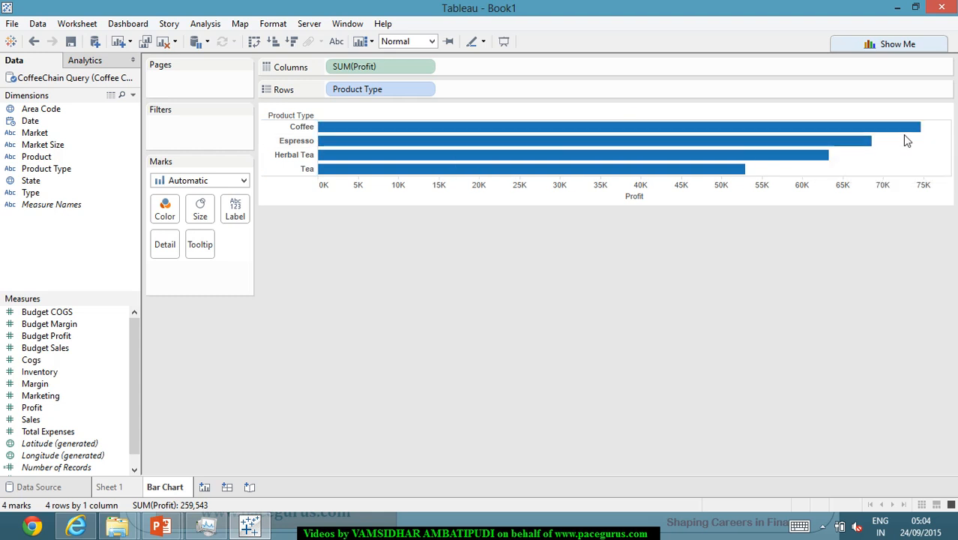
Inspect the Coffee bar's profit details and view the available mark types for the chart
mouse_move(928, 132)
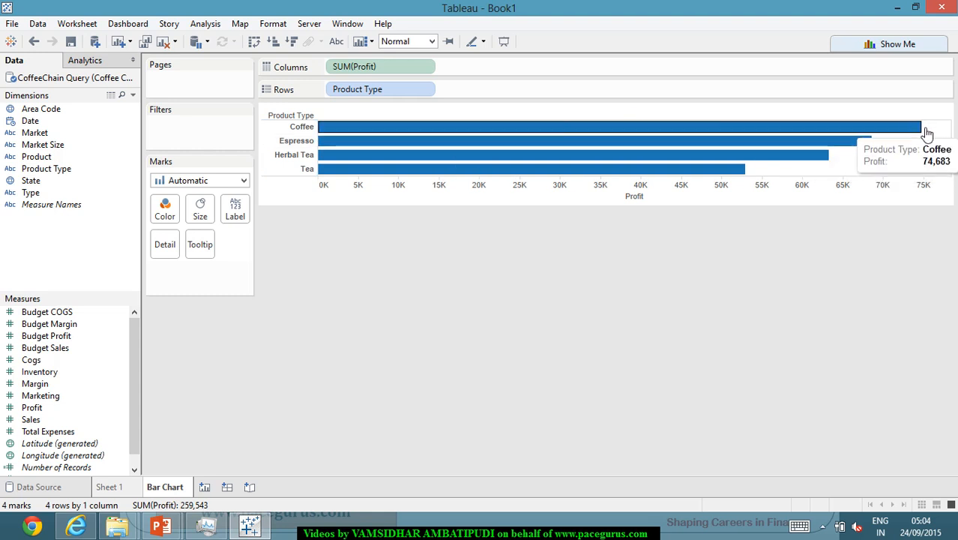
mouse_move(530, 149)
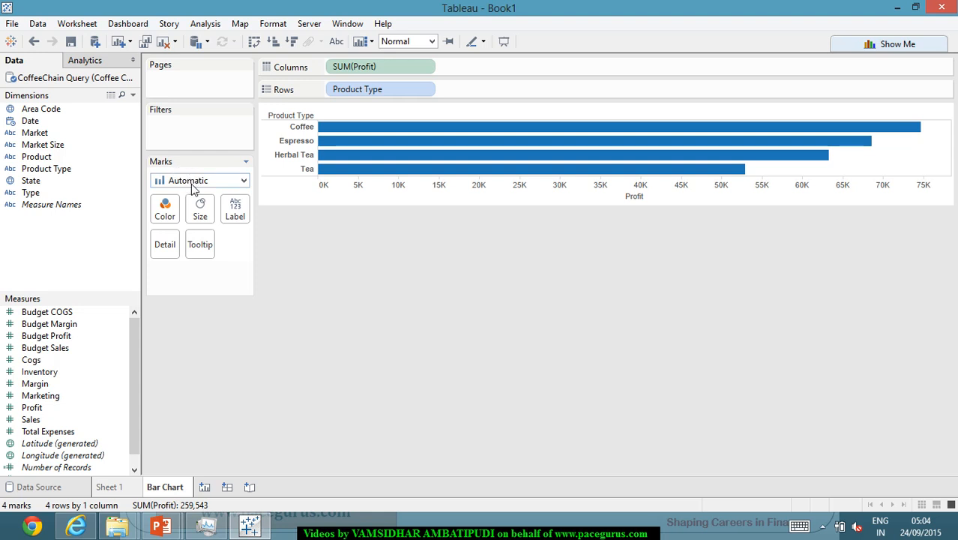
left_click(242, 181)
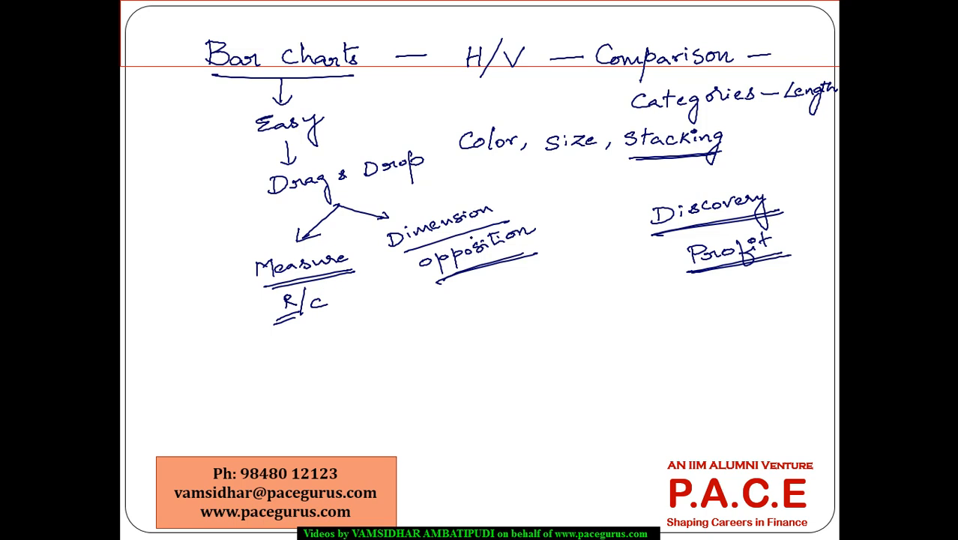
mouse_move(297, 253)
left_mouse_down()
mouse_move(258, 284)
mouse_move(300, 233)
left_mouse_up()
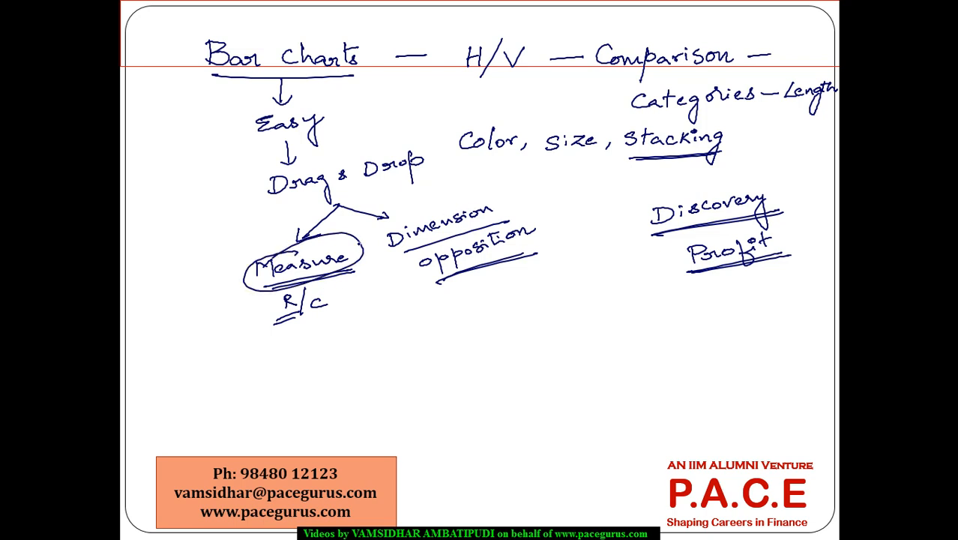
mouse_move(473, 200)
left_mouse_down()
mouse_move(460, 201)
mouse_move(501, 207)
mouse_move(431, 196)
left_mouse_up()
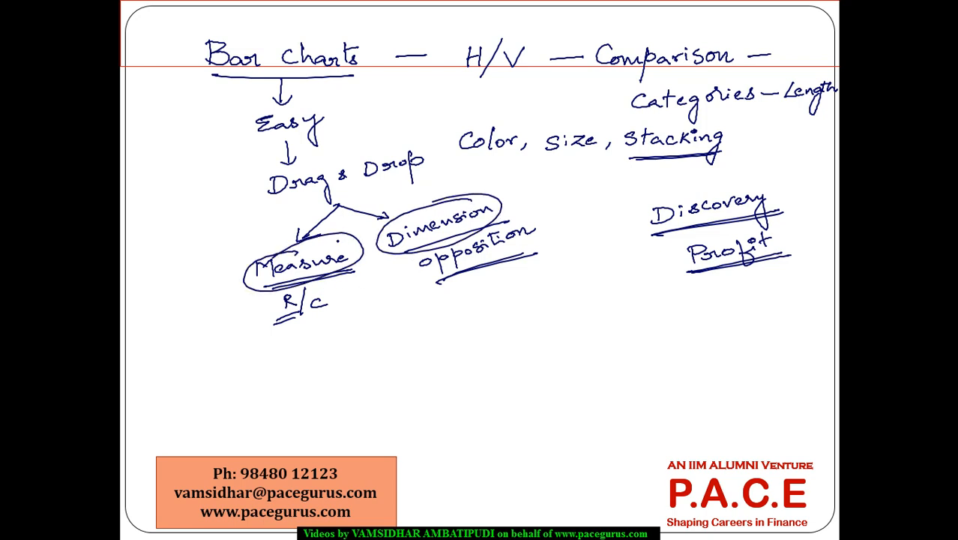
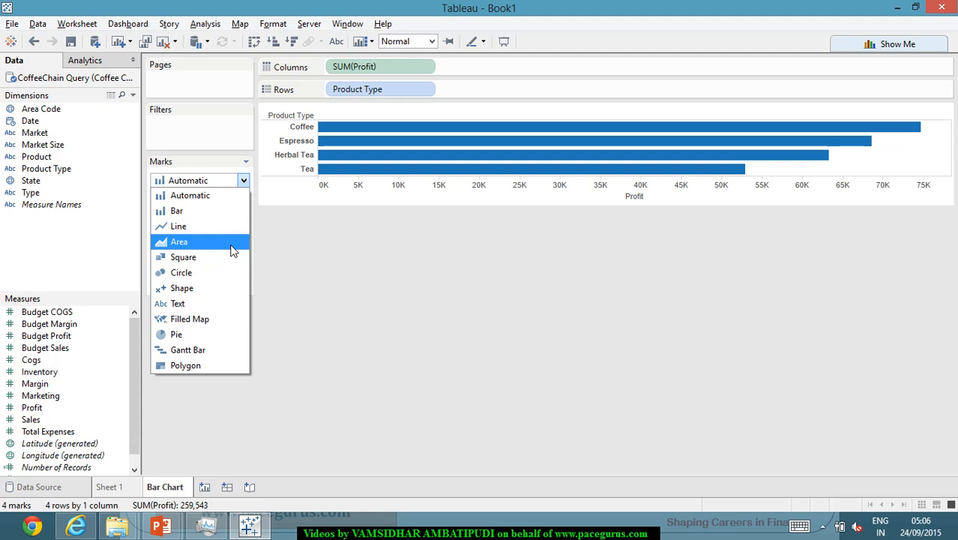
Try the Line, Square and Circle mark types in turn on the profit by product type chart
left_click(494, 274)
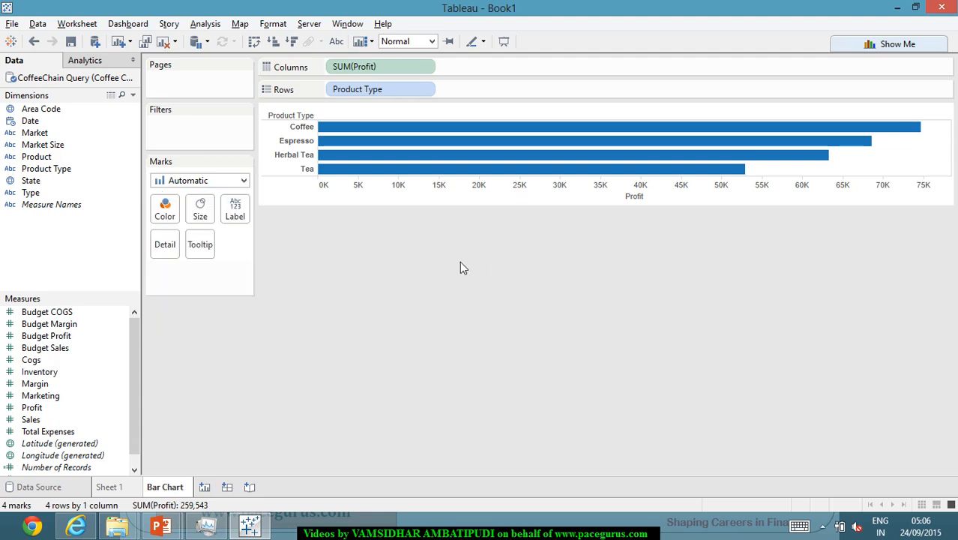
left_click(244, 180)
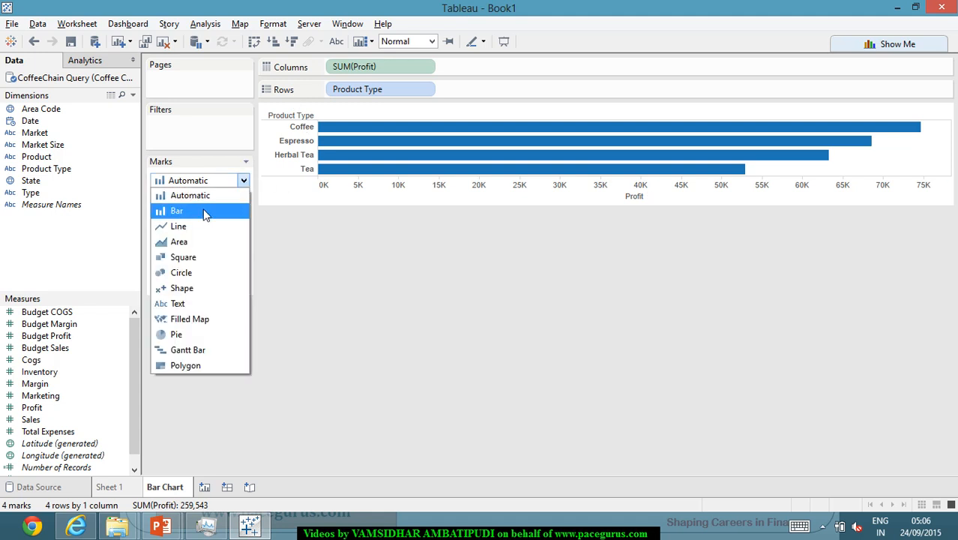
left_click(204, 222)
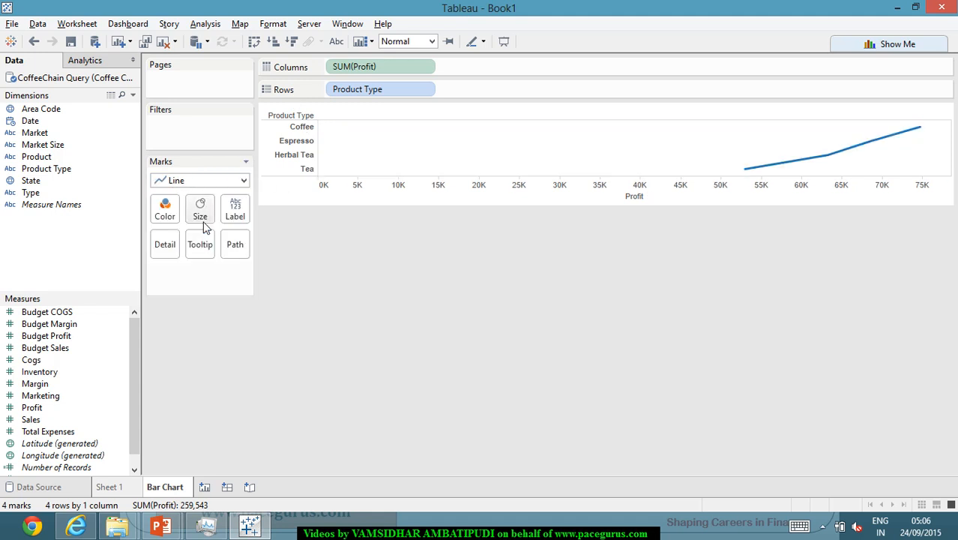
left_click(244, 181)
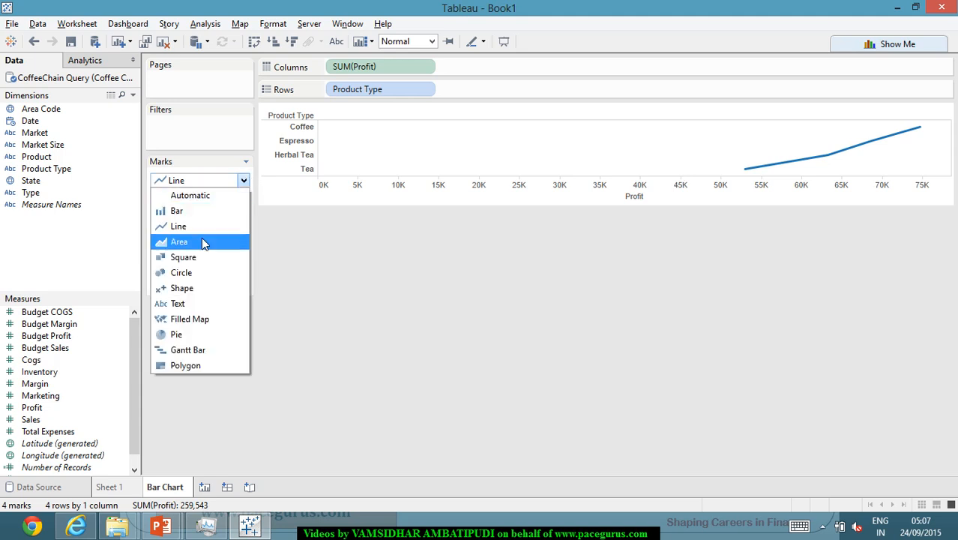
left_click(202, 257)
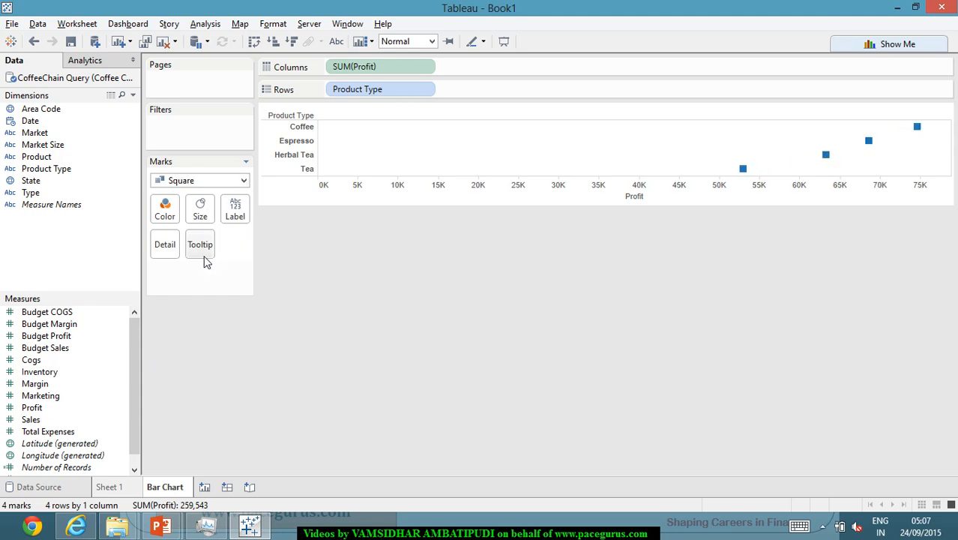
left_click(243, 180)
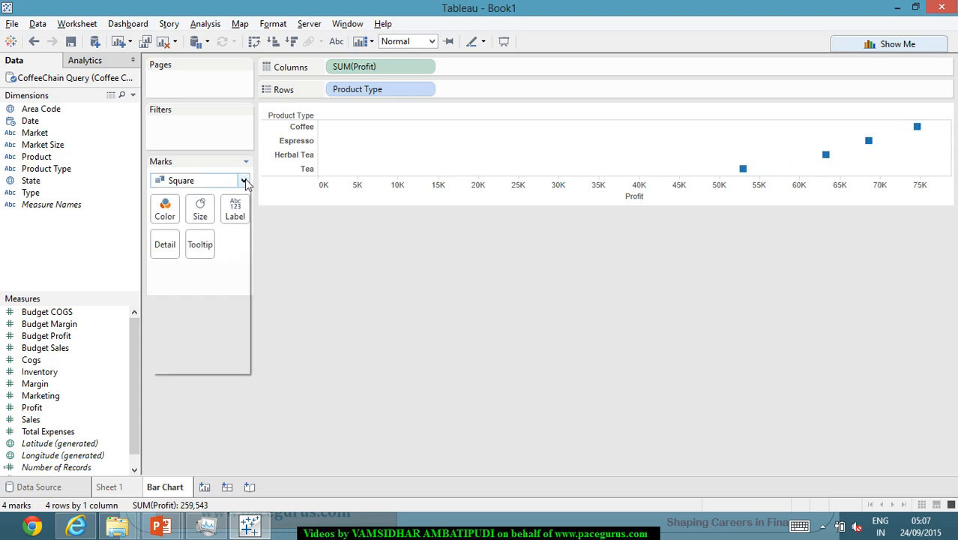
left_click(211, 275)
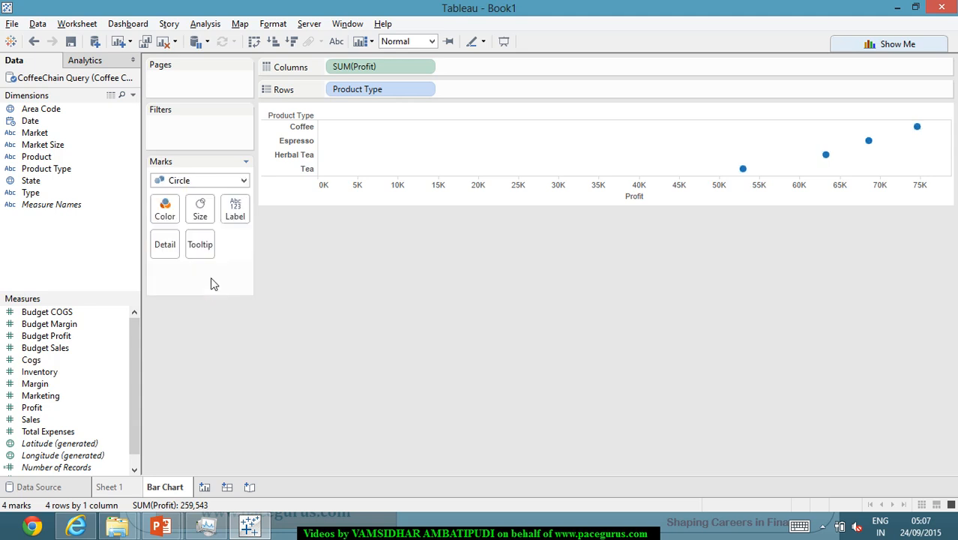
Try the Pie mark type and look through the pies for all product types
left_click(243, 181)
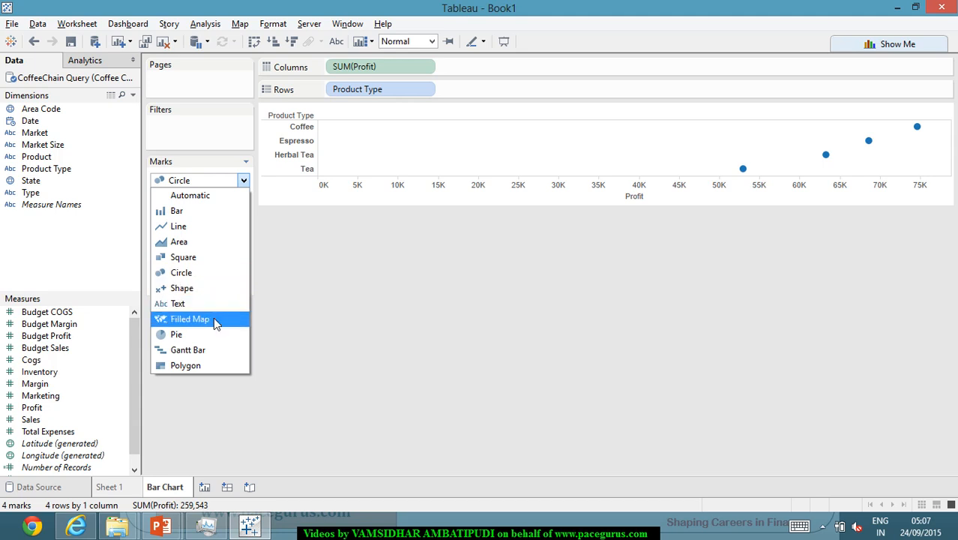
left_click(199, 330)
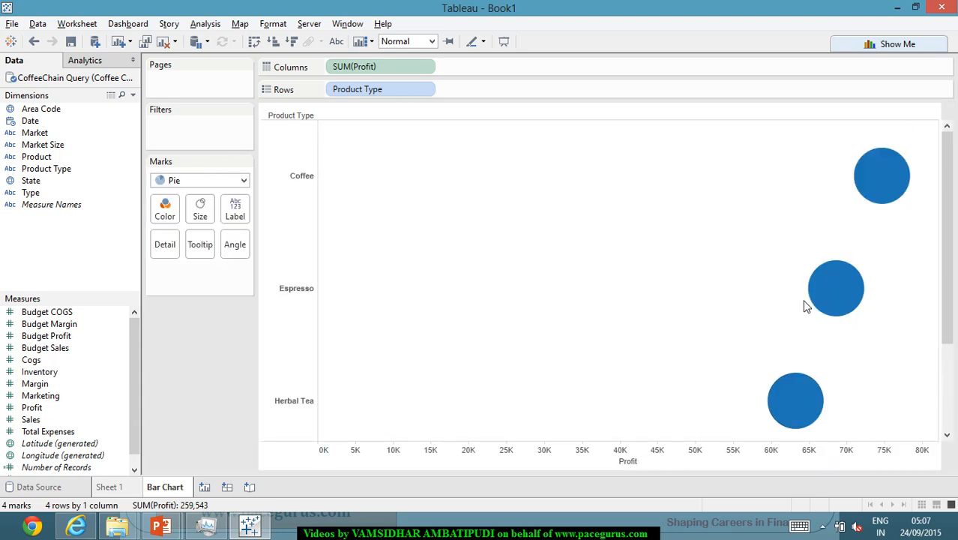
scroll(793, 321, "down", 3)
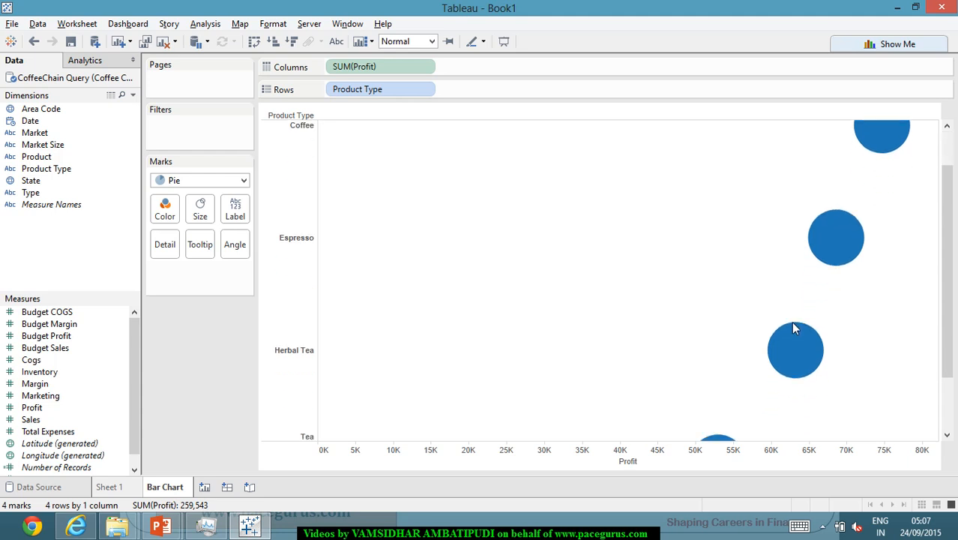
scroll(791, 330, "up", 3)
scroll(789, 330, "down", 3)
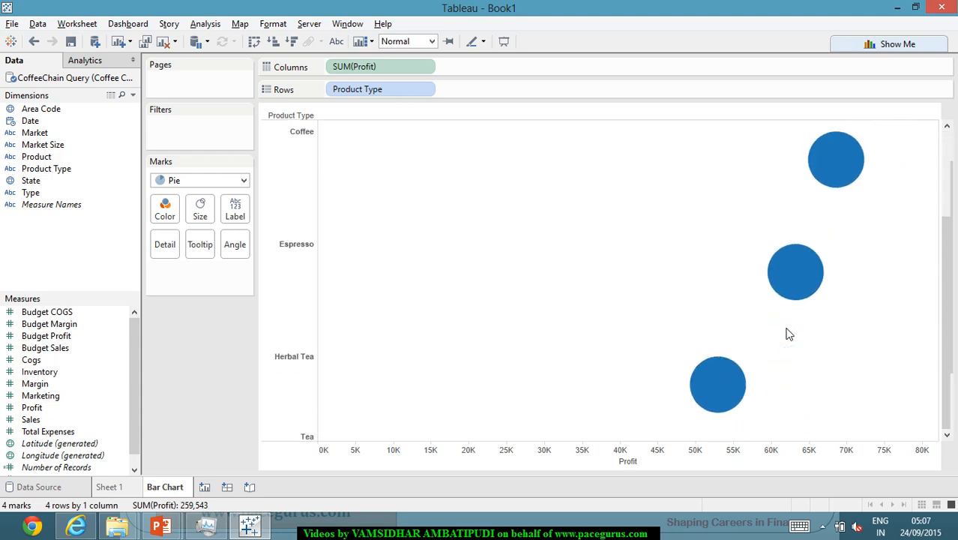
scroll(786, 334, "up", 3)
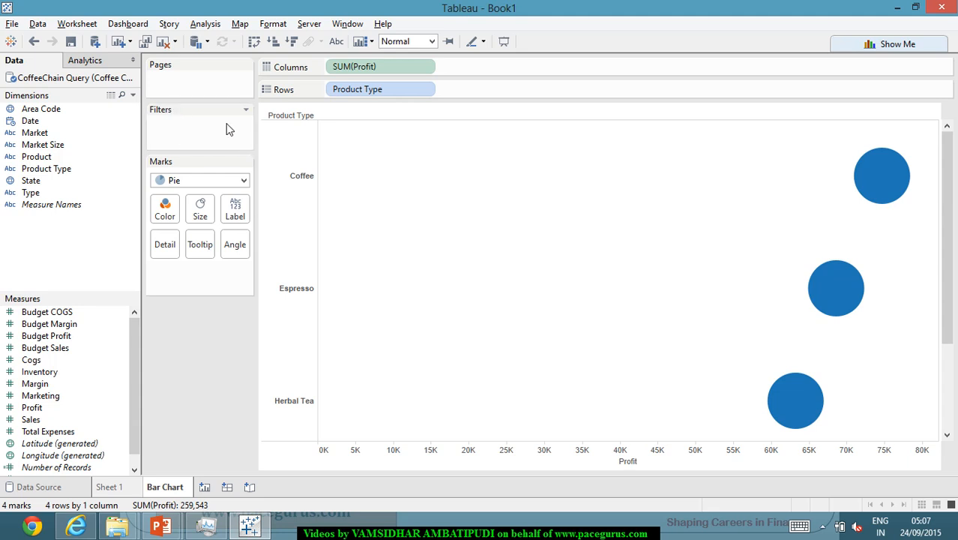
Set the chart's mark type to Bar
left_click(244, 181)
key("Escape")
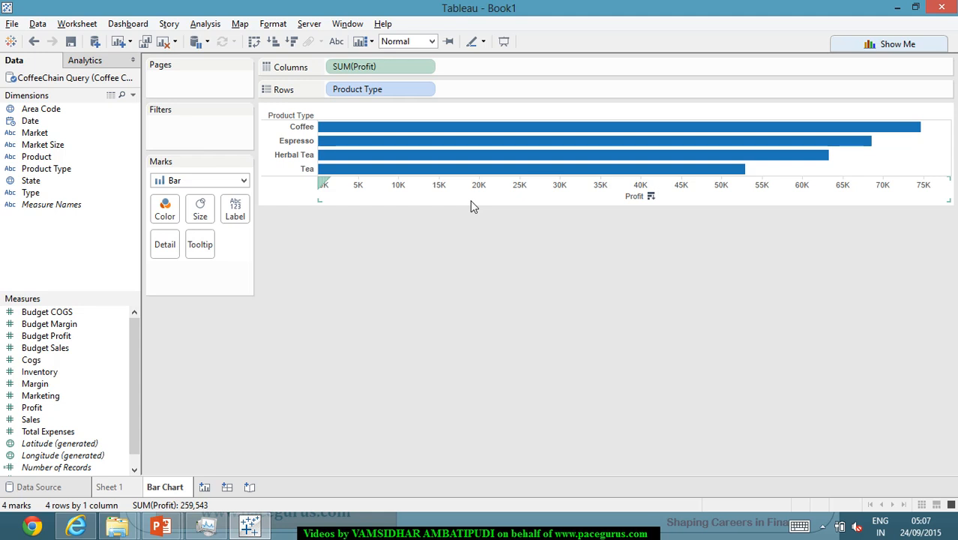
Unmute the computer's sound
left_click(856, 527)
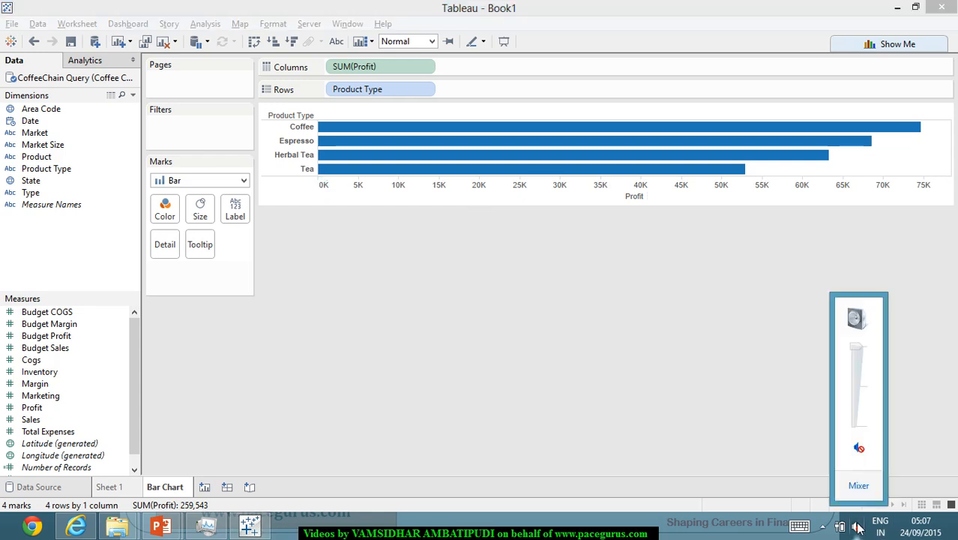
left_click(856, 447)
left_click(930, 409)
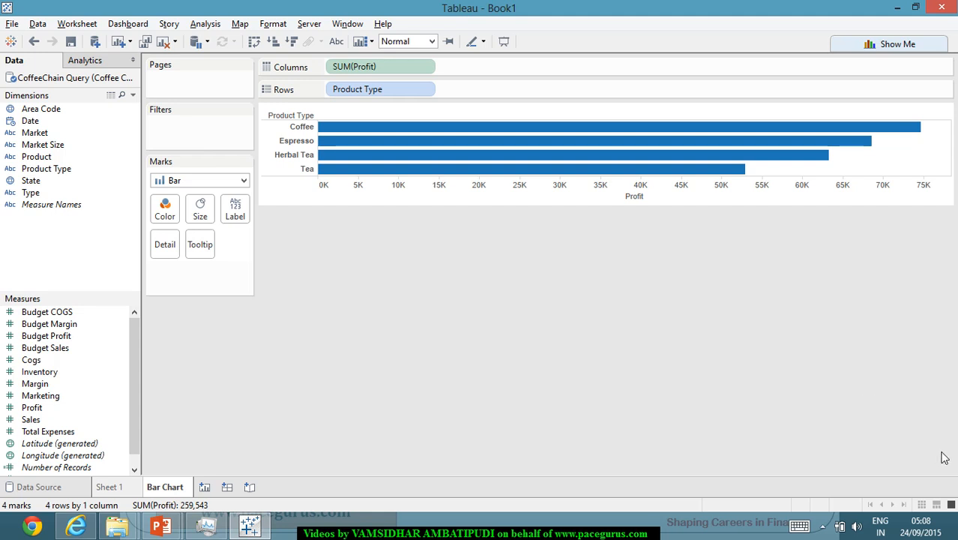
Add the Market dimension to the rows after Product Type and review the market bars within each product type
left_click(57, 137)
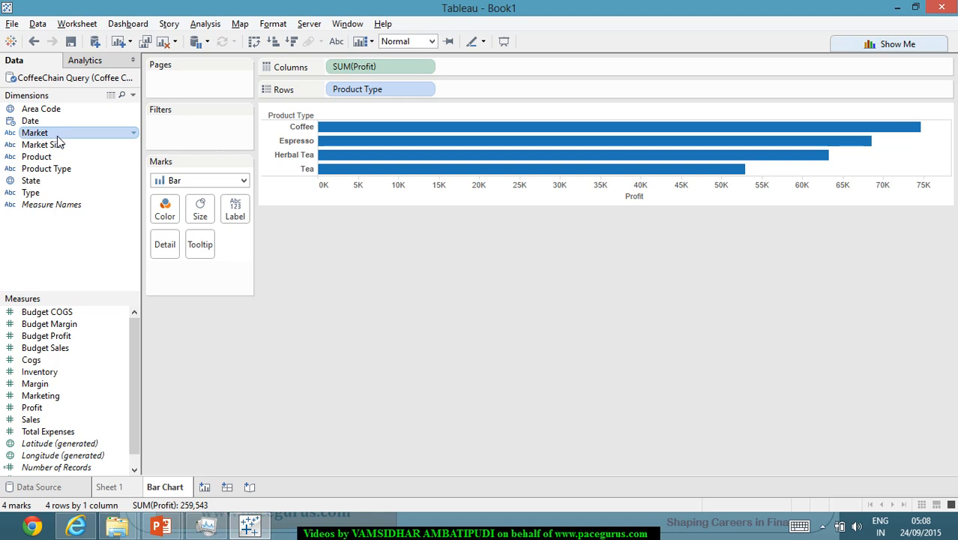
left_click_drag(57, 141, 498, 96)
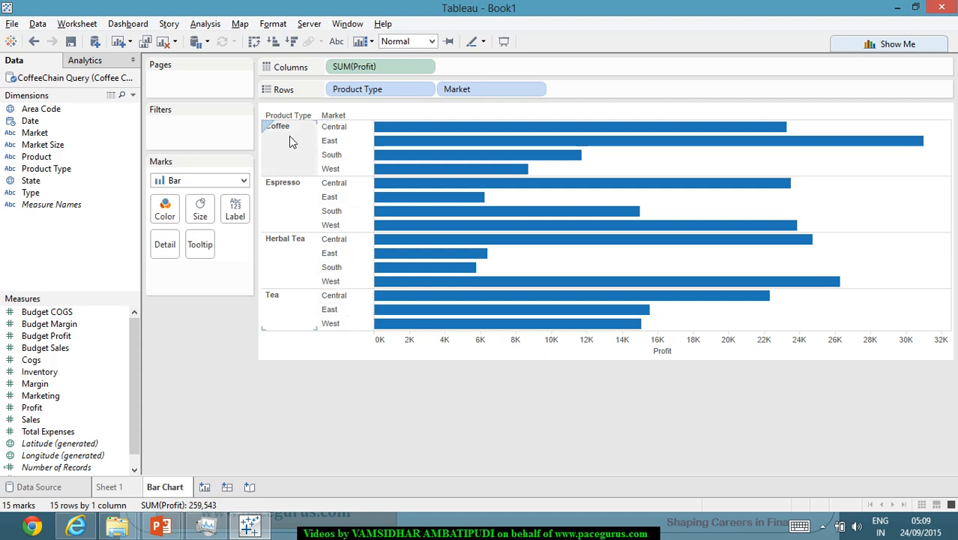
mouse_move(395, 156)
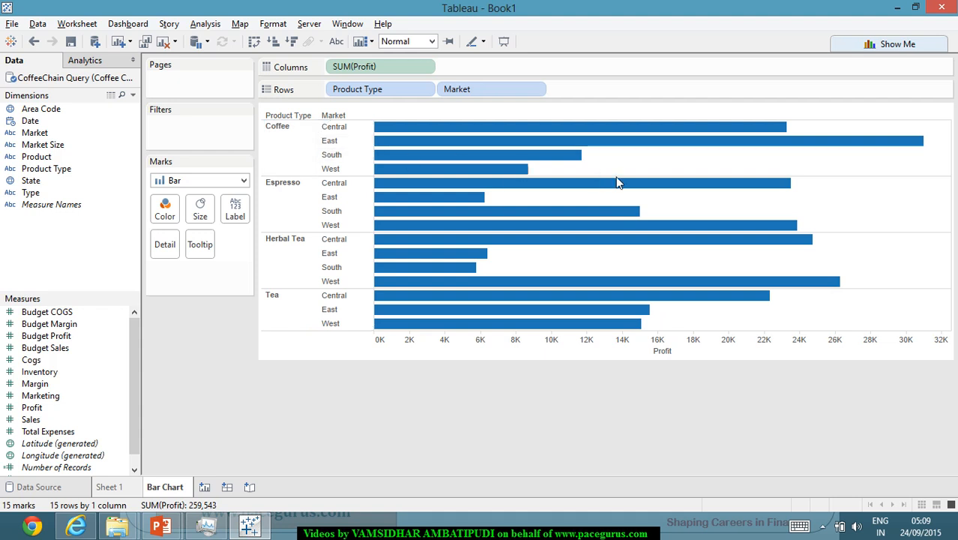
mouse_move(916, 148)
mouse_move(534, 172)
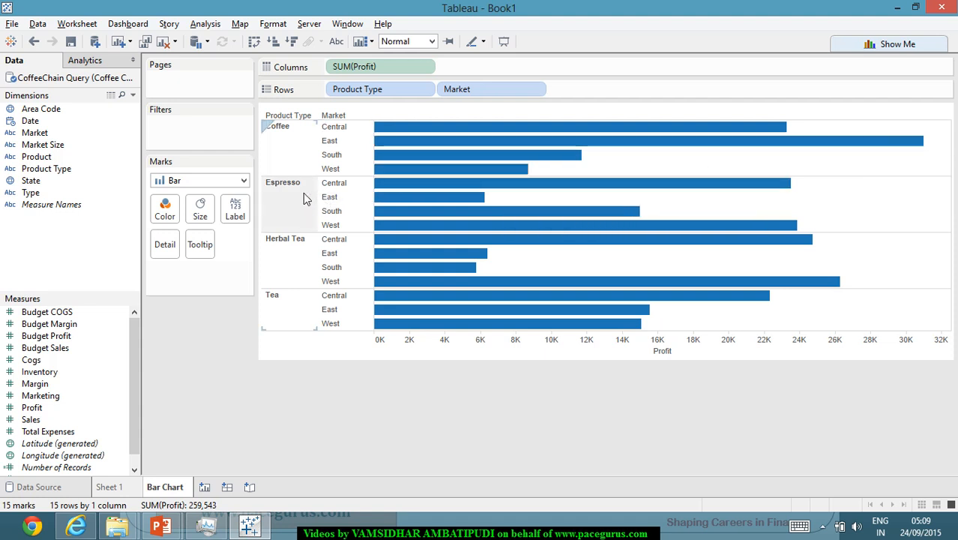
mouse_move(409, 201)
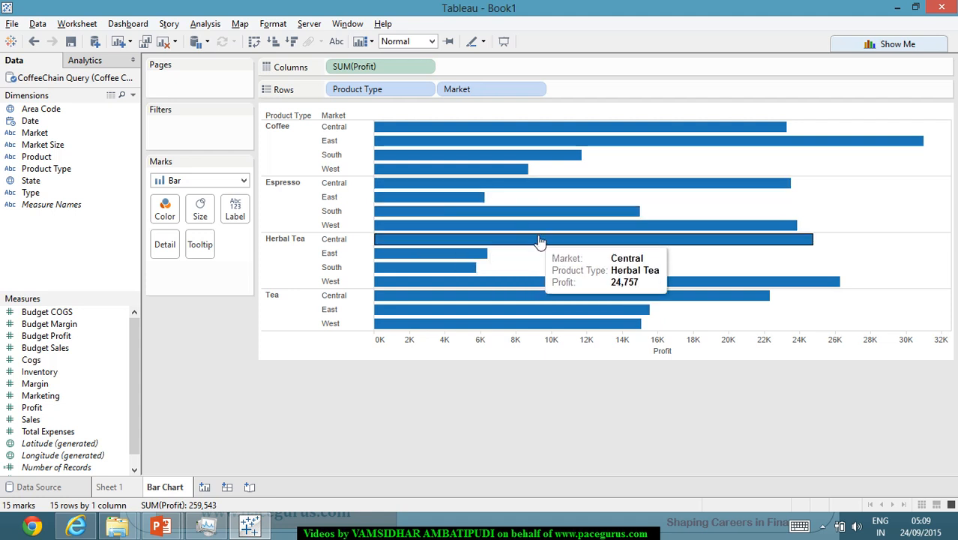
mouse_move(523, 236)
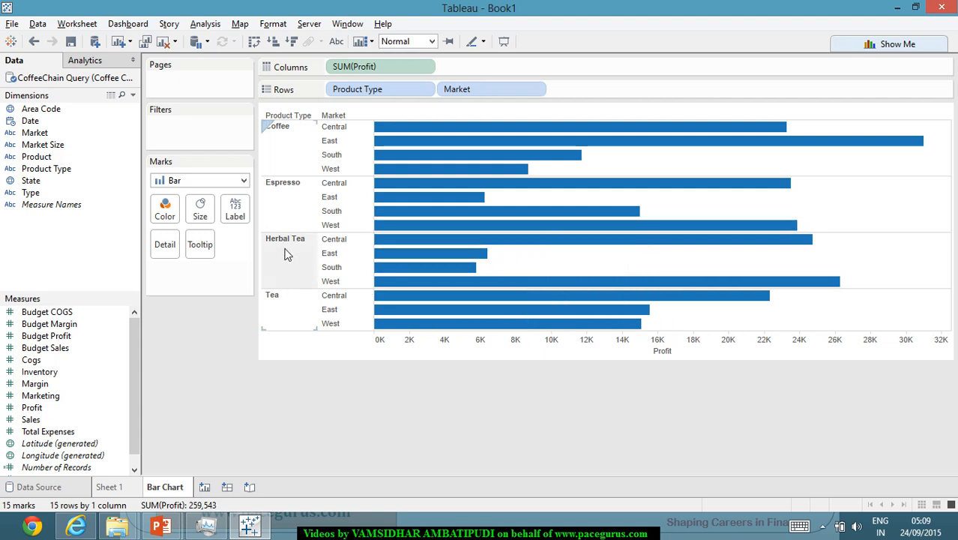
mouse_move(400, 256)
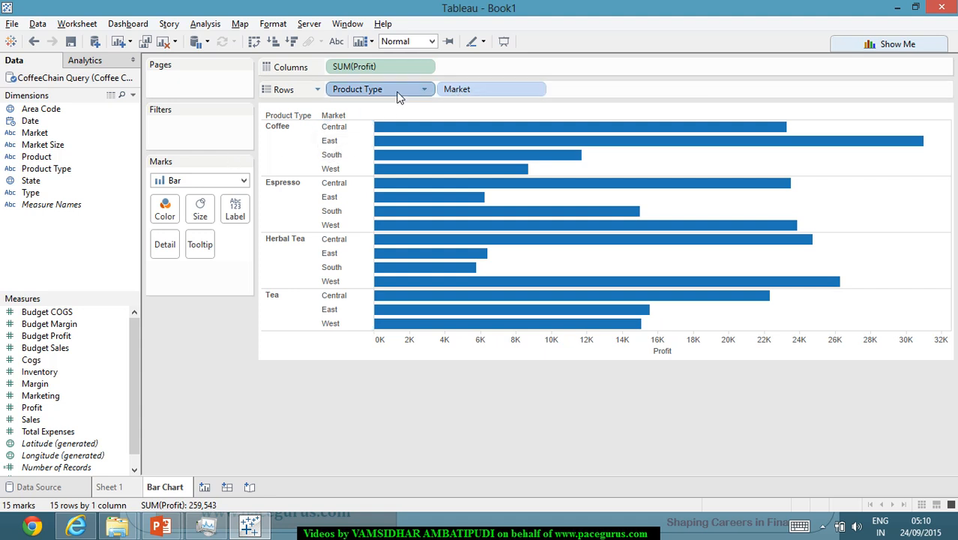
Reorder the rows so Product Type is nested within Market, and review the South and West profit bars
left_click_drag(398, 92, 667, 99)
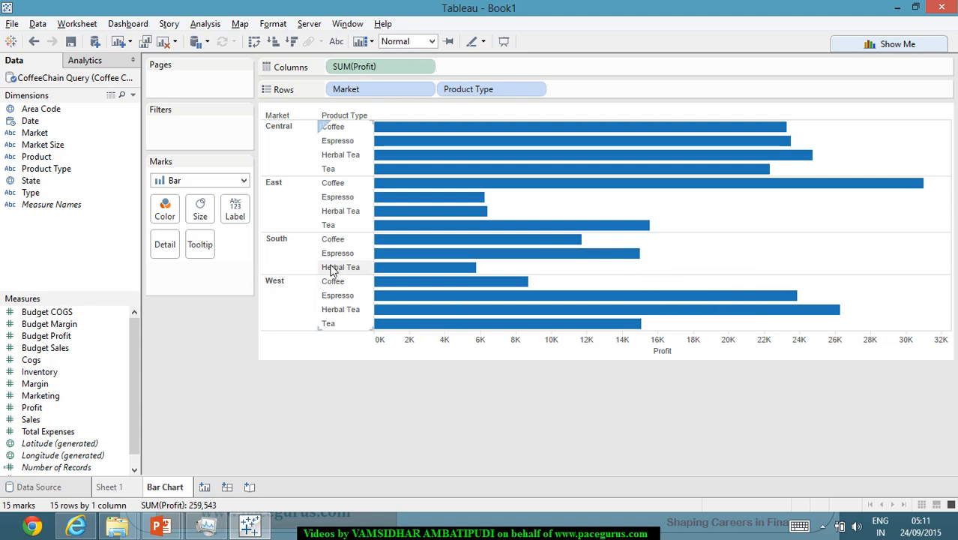
mouse_move(551, 263)
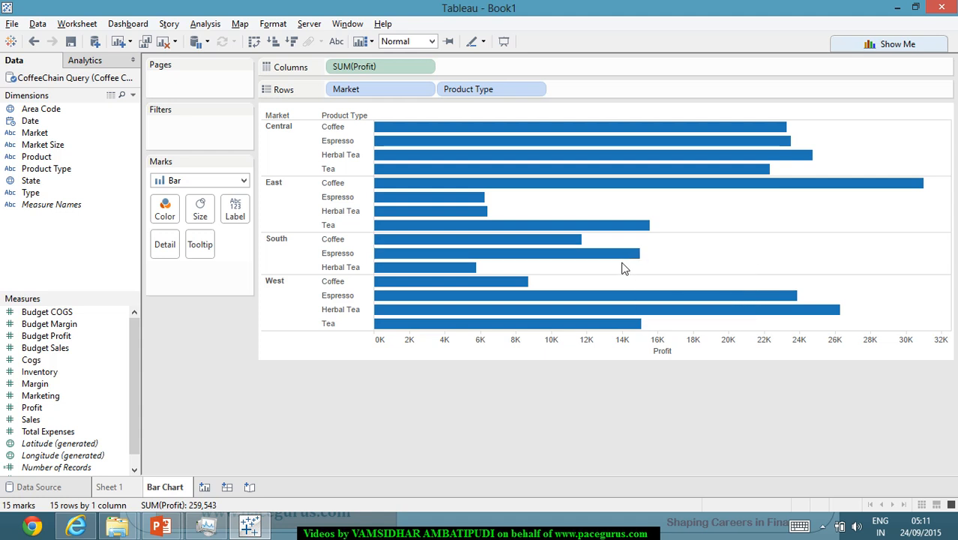
mouse_move(399, 323)
mouse_move(795, 305)
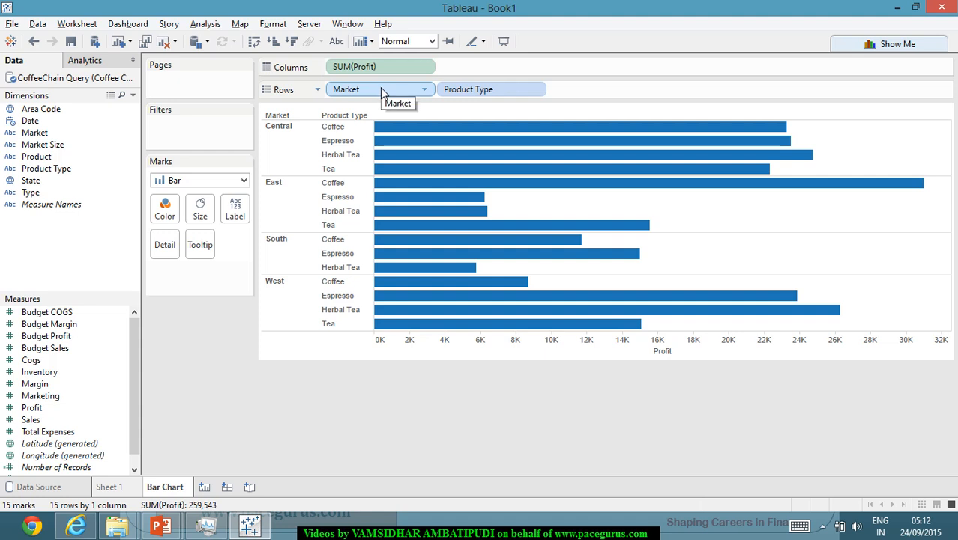
Move Market from the rows to Color to stack each product type's profit by market, and inspect the segments
left_click_drag(379, 90, 165, 213)
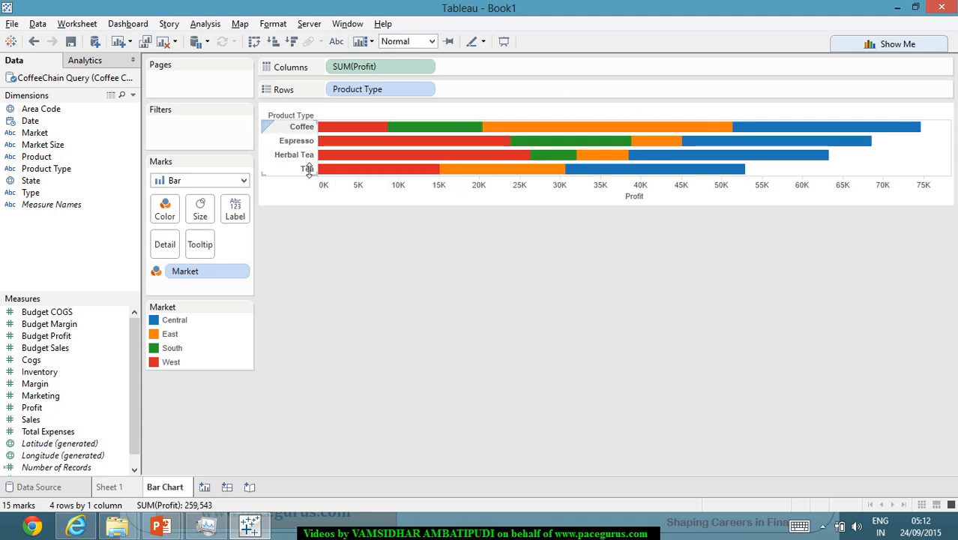
mouse_move(919, 140)
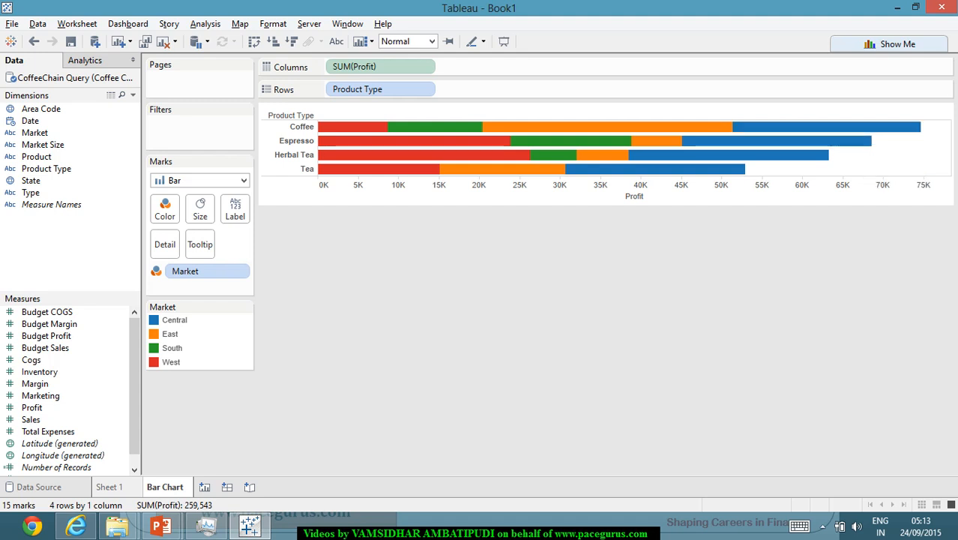
mouse_move(649, 172)
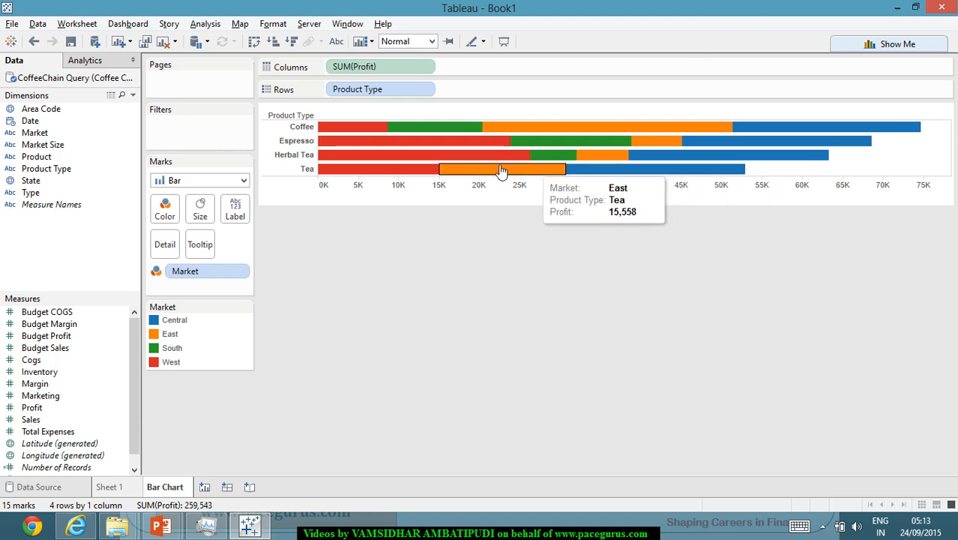
mouse_move(420, 144)
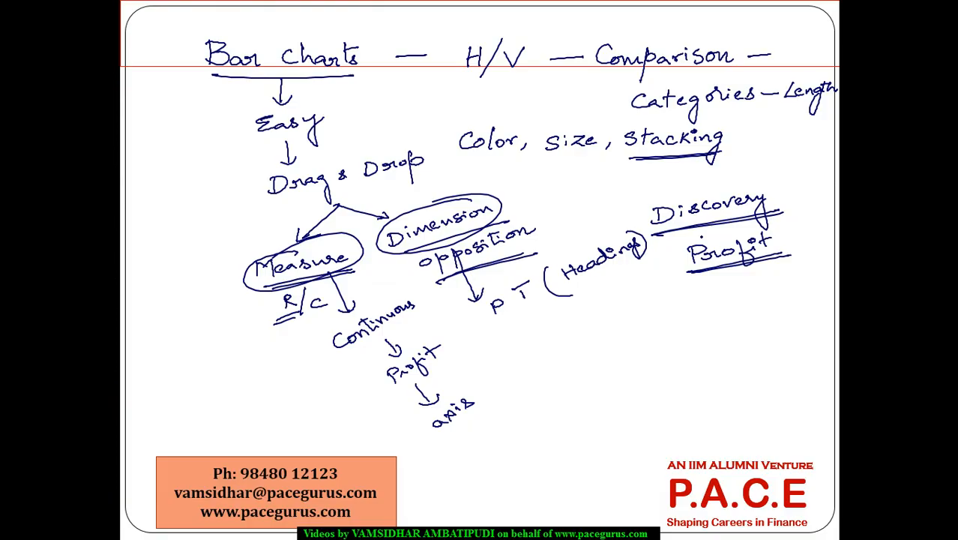
Handwrite "Part to whole" on the Bar Charts slide in PowerPoint and underline it
left_click_drag(529, 398, 532, 403)
left_click_drag(601, 347, 599, 365)
mouse_move(594, 350)
left_mouse_down()
mouse_move(612, 354)
mouse_move(601, 358)
left_mouse_up()
mouse_move(615, 356)
left_mouse_down()
mouse_move(637, 359)
mouse_move(643, 345)
left_mouse_up()
mouse_move(656, 335)
left_mouse_down()
mouse_move(660, 349)
mouse_move(739, 312)
left_mouse_up()
left_click(682, 337)
left_click_drag(605, 380, 770, 323)
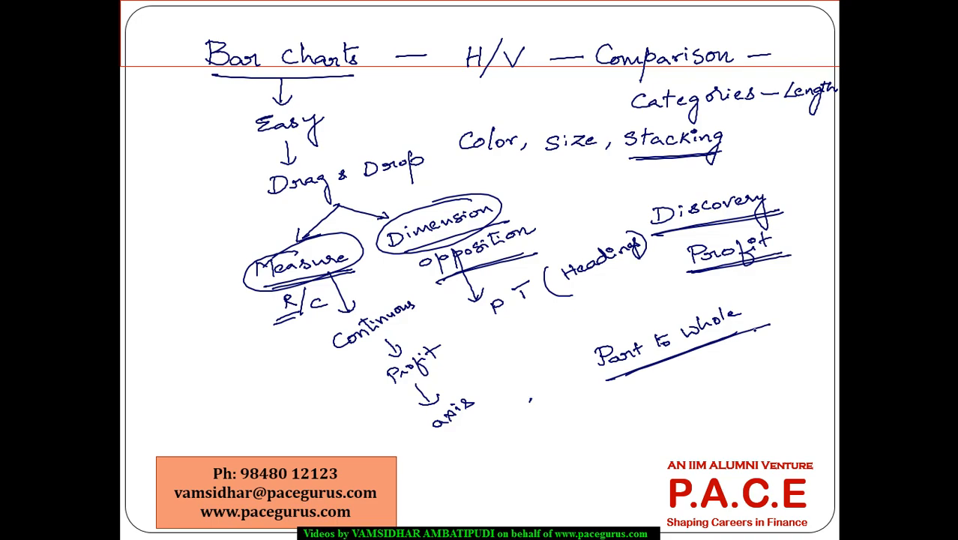
Return to Tableau and compare the market segments' profit across the stacked product type bars
key("alt+Tab")
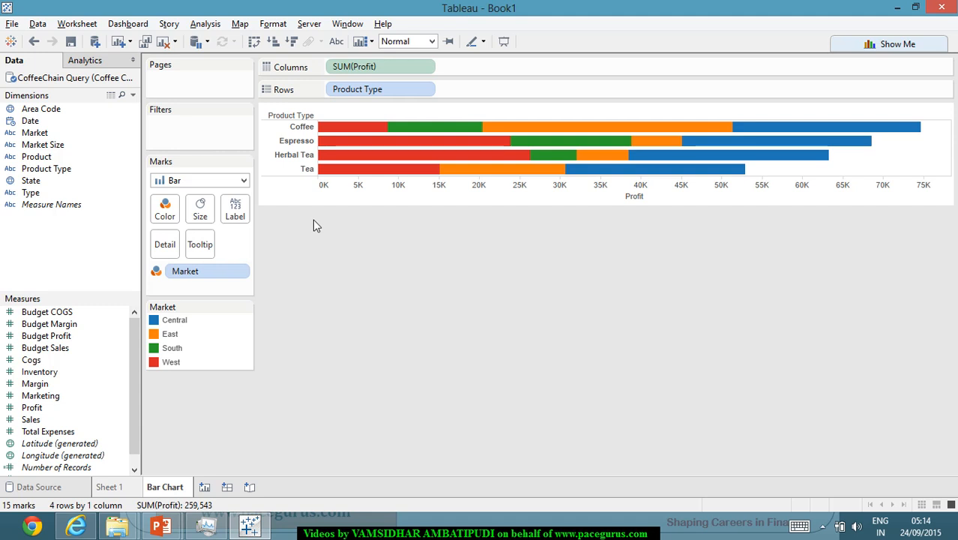
mouse_move(614, 160)
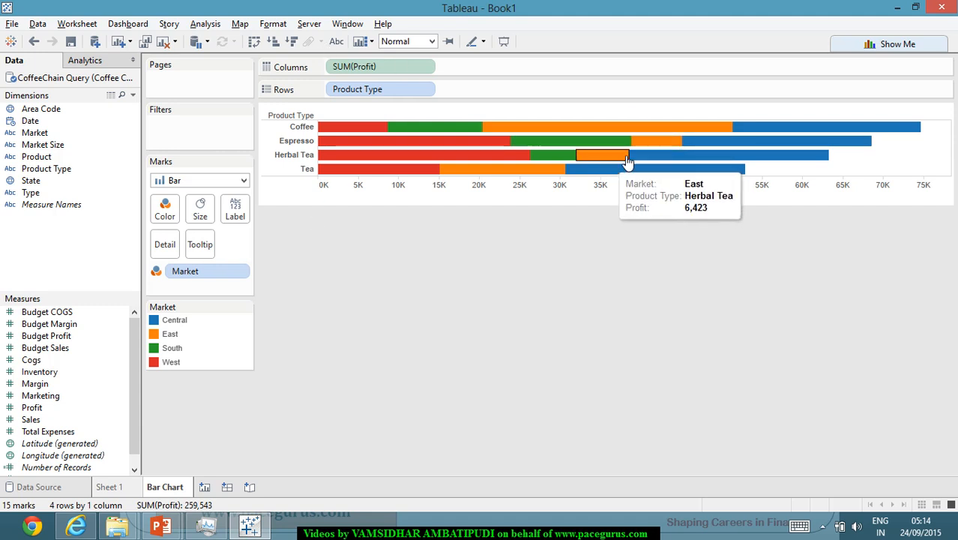
mouse_move(665, 147)
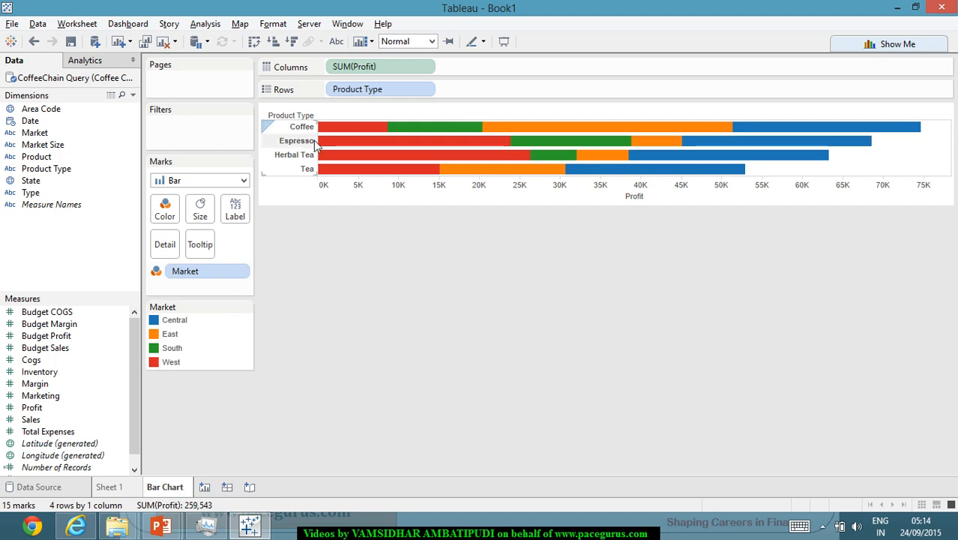
mouse_move(327, 166)
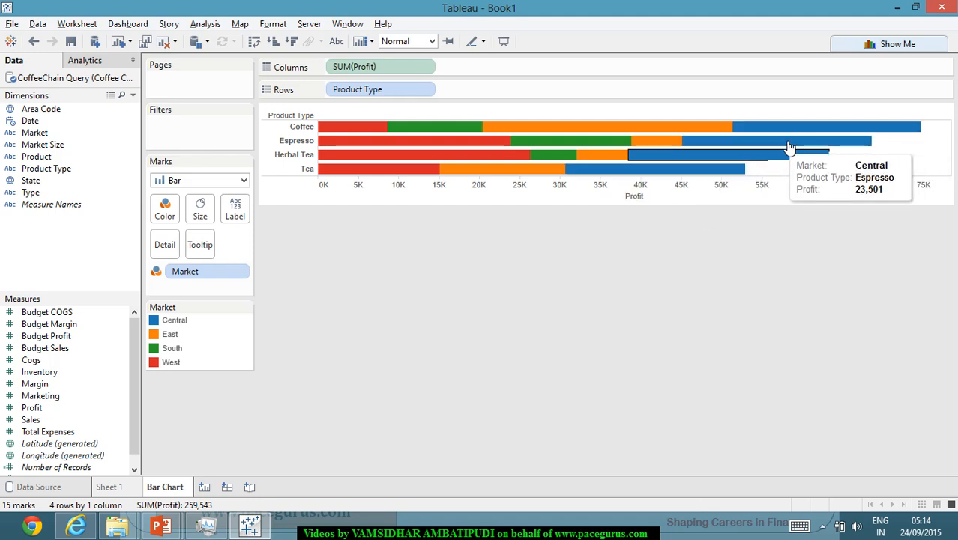
mouse_move(810, 136)
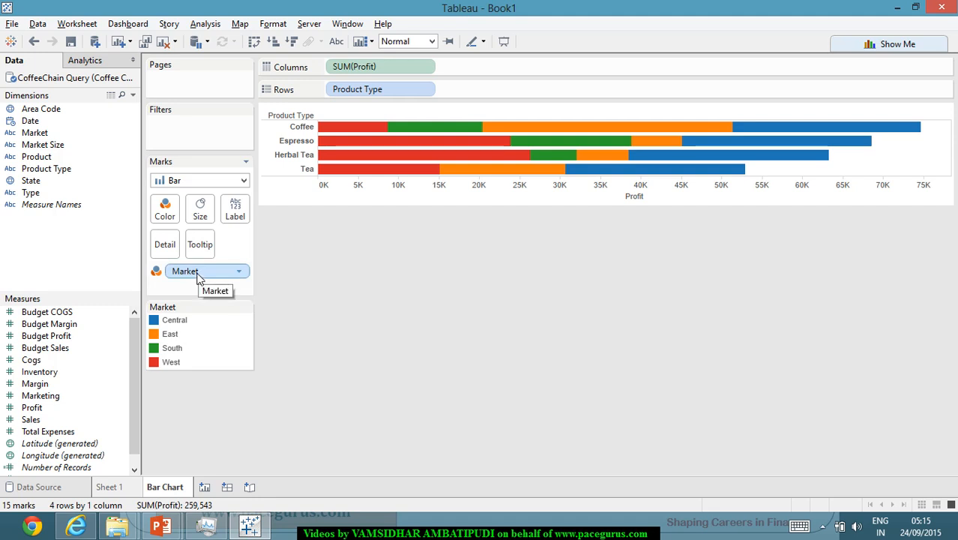
Try encoding Market by Size and then by Label on the stacked bars
left_click_drag(199, 277, 207, 222)
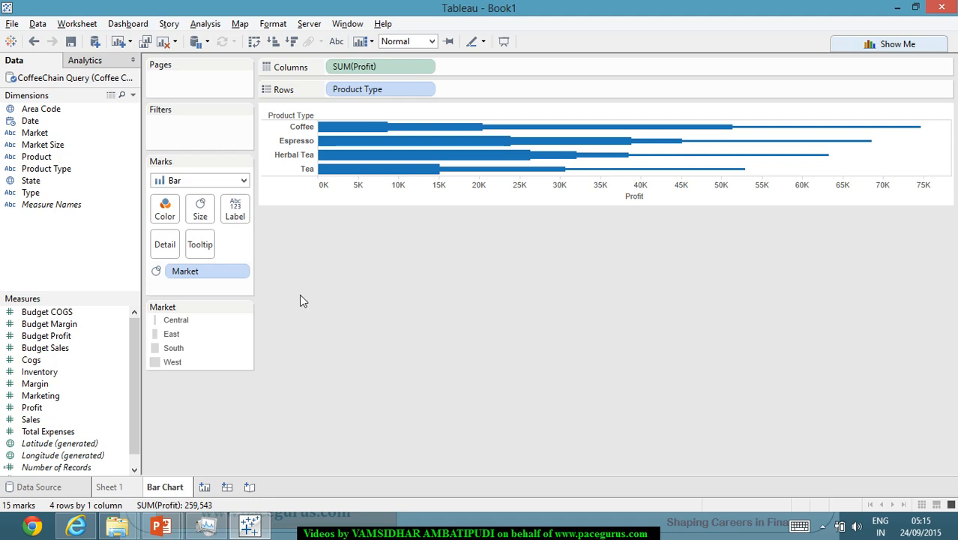
mouse_move(344, 134)
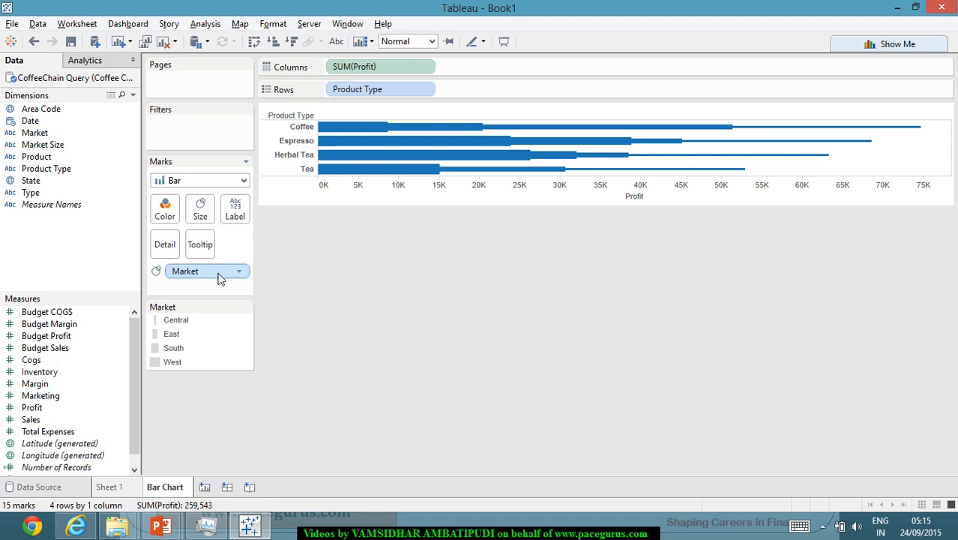
left_click_drag(219, 277, 244, 218)
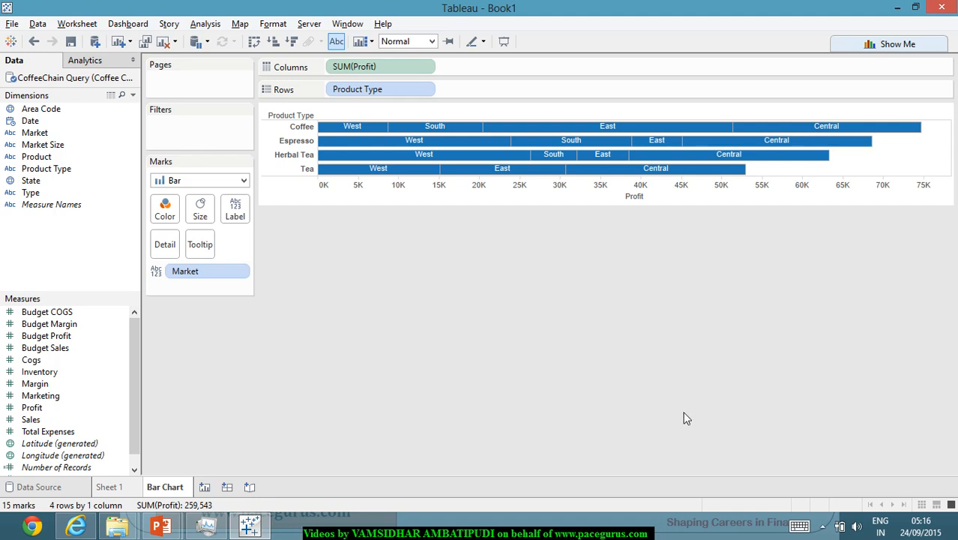
Move Market from Label to Detail, inspect the divided bars, and remove Market from the chart
left_click_drag(210, 279, 166, 250)
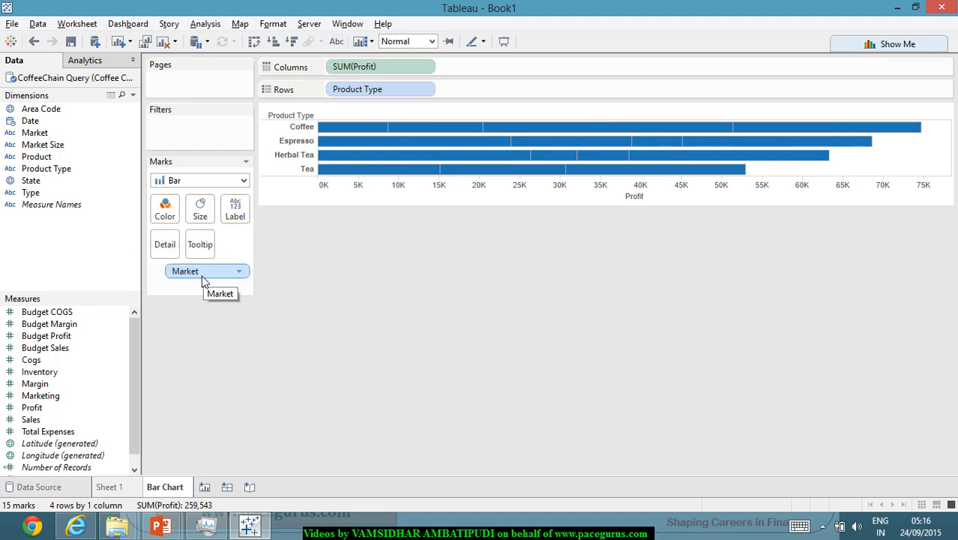
mouse_move(400, 131)
left_click_drag(198, 277, 475, 411)
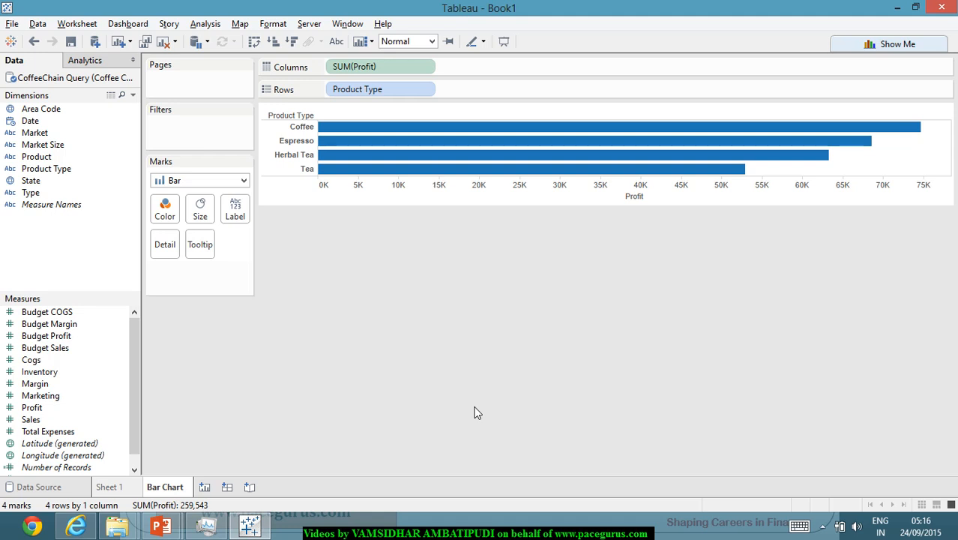